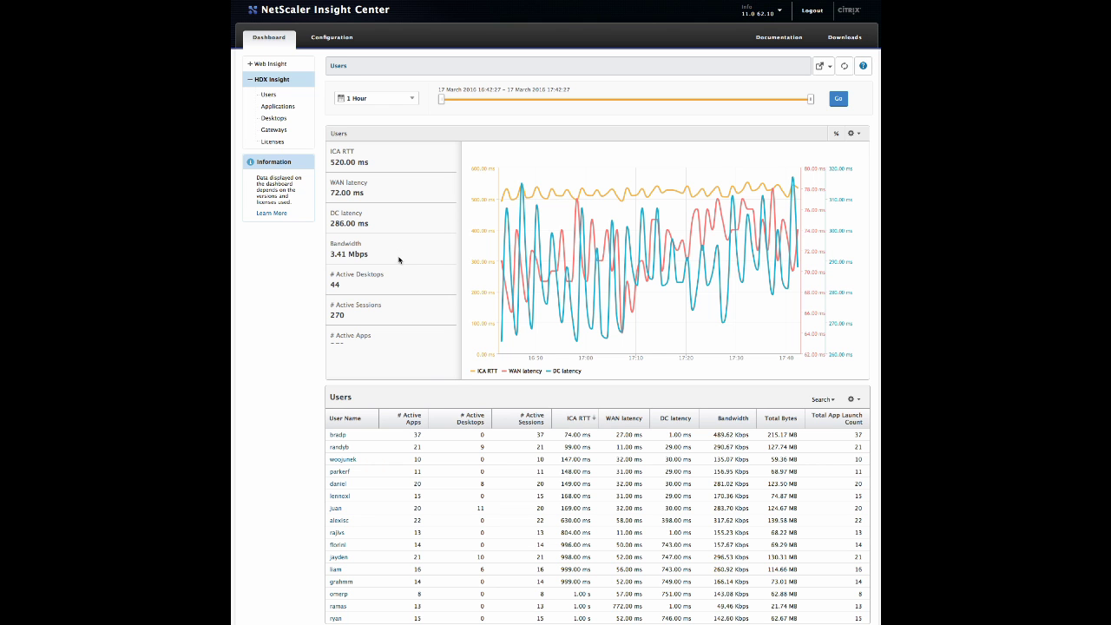
Open the Users dashboard under HDX Insight to see latency charts and per-user statistics
{"action": "left_click", "coordinate": [269, 96]}
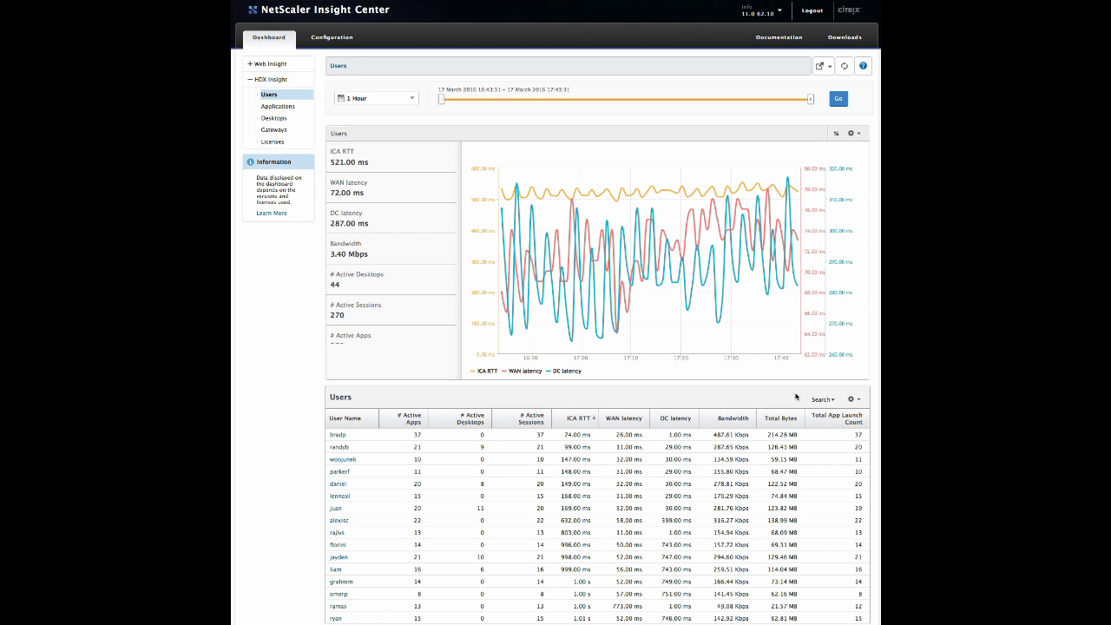
Filter the Users table by user name to show only ramas
{"action": "left_click", "coordinate": [833, 400]}
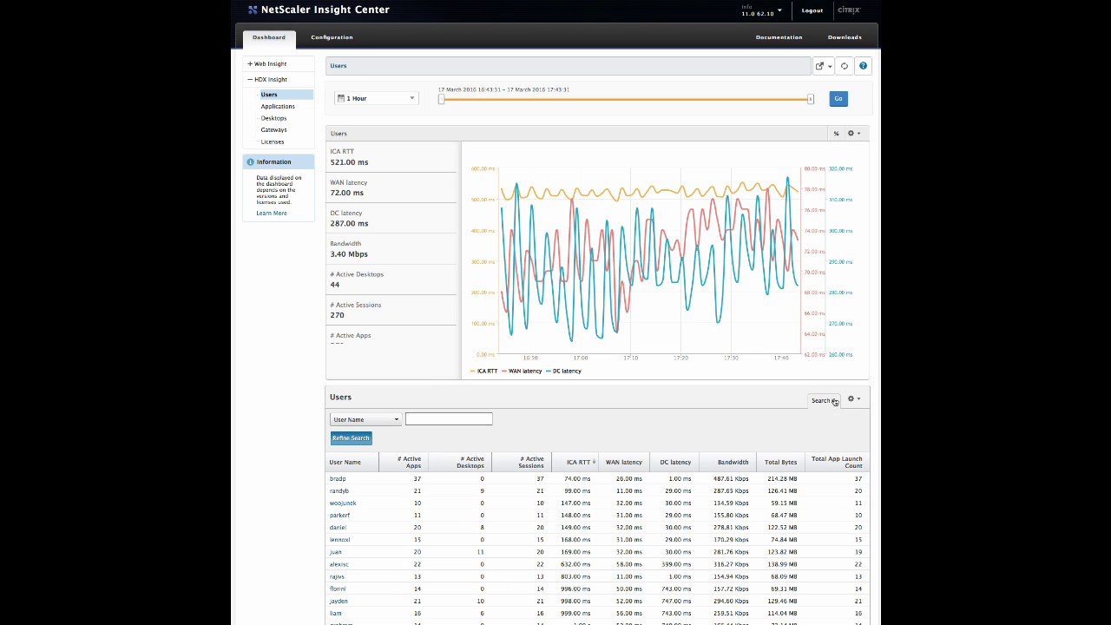
{"action": "left_click", "coordinate": [441, 422]}
{"action": "type", "text": "ramas"}
{"action": "key", "text": "Return"}
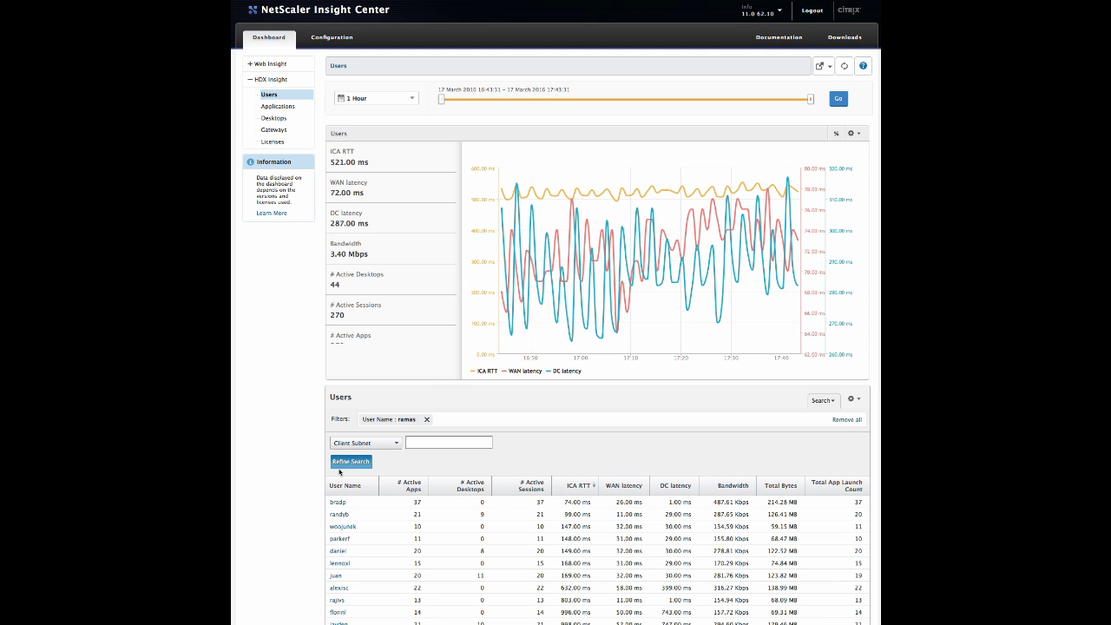
{"action": "left_click", "coordinate": [350, 465]}
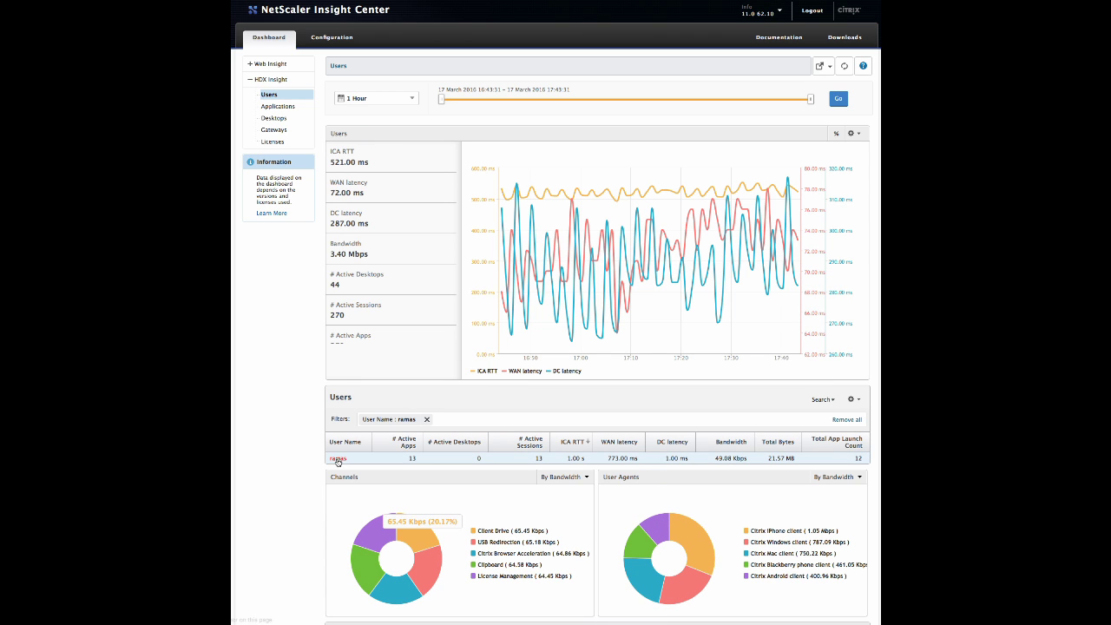
Open ramas's session path diagram and inspect the client and NetScaler details
{"action": "left_click", "coordinate": [337, 459]}
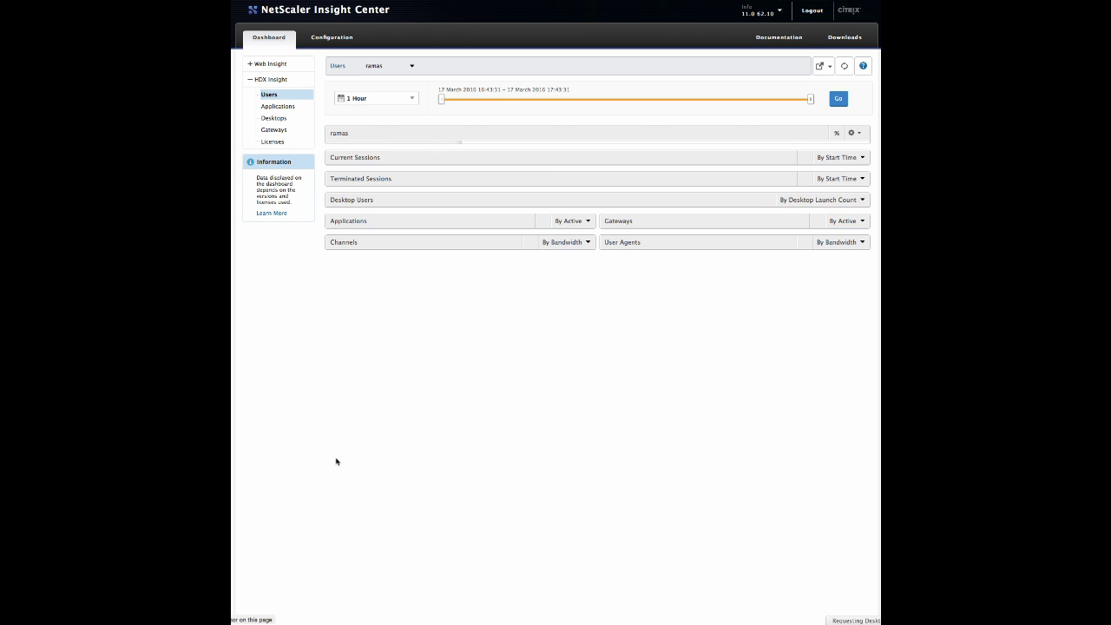
{"action": "left_click", "coordinate": [344, 438]}
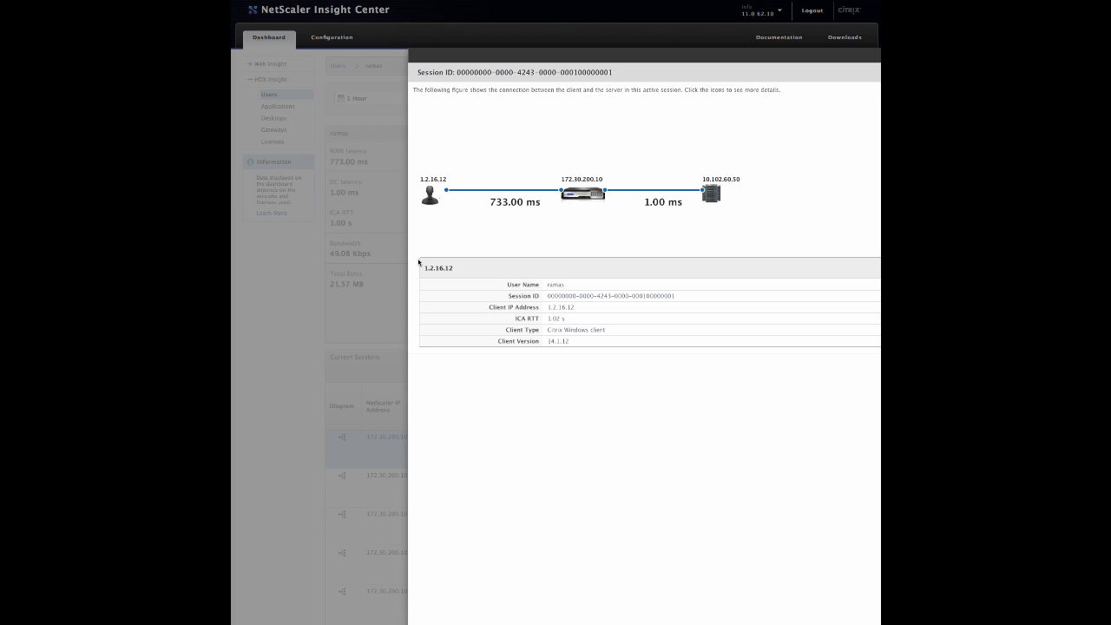
{"action": "left_click", "coordinate": [436, 201]}
{"action": "left_click", "coordinate": [581, 199]}
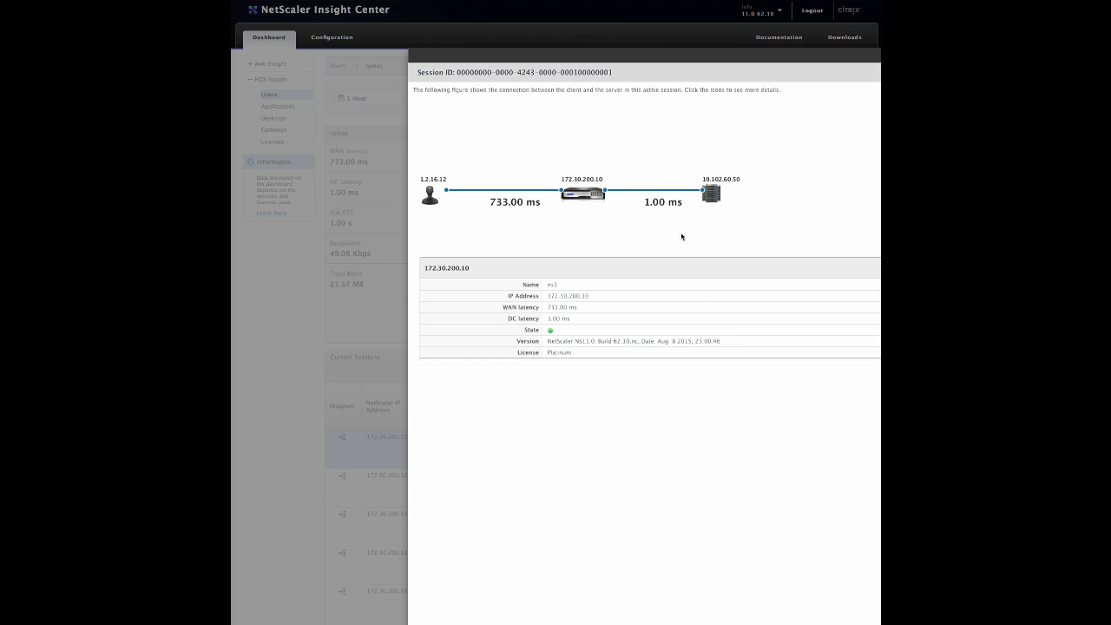
{"action": "left_click", "coordinate": [714, 195]}
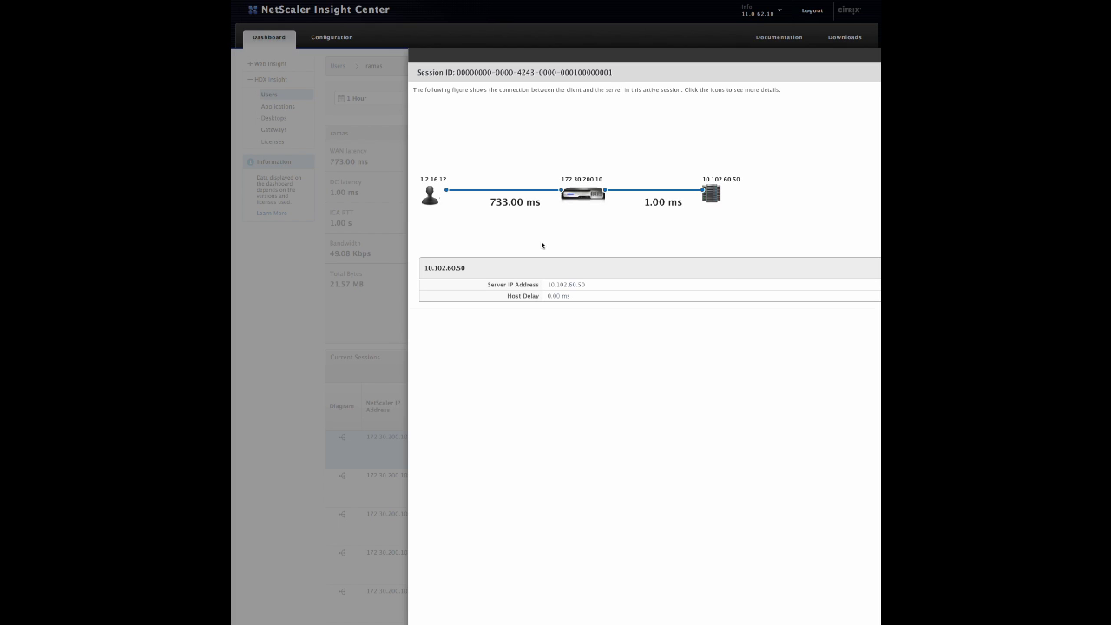
Close the session path diagram to return to ramas's latency charts
{"action": "left_click", "coordinate": [294, 288]}
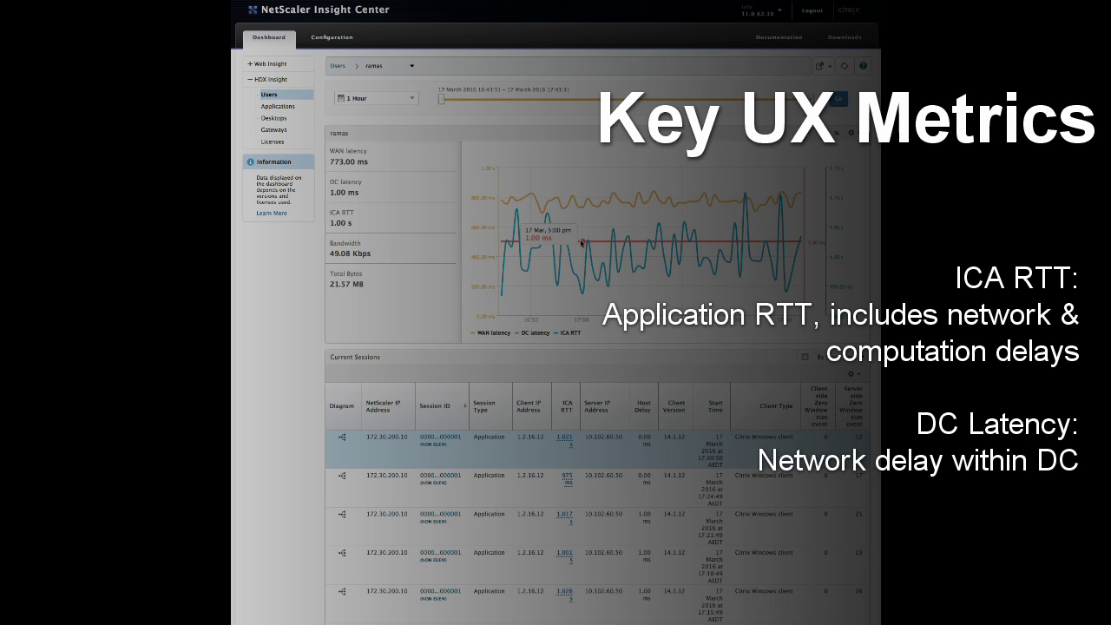
{"action": "mouse_move", "coordinate": [579, 205]}
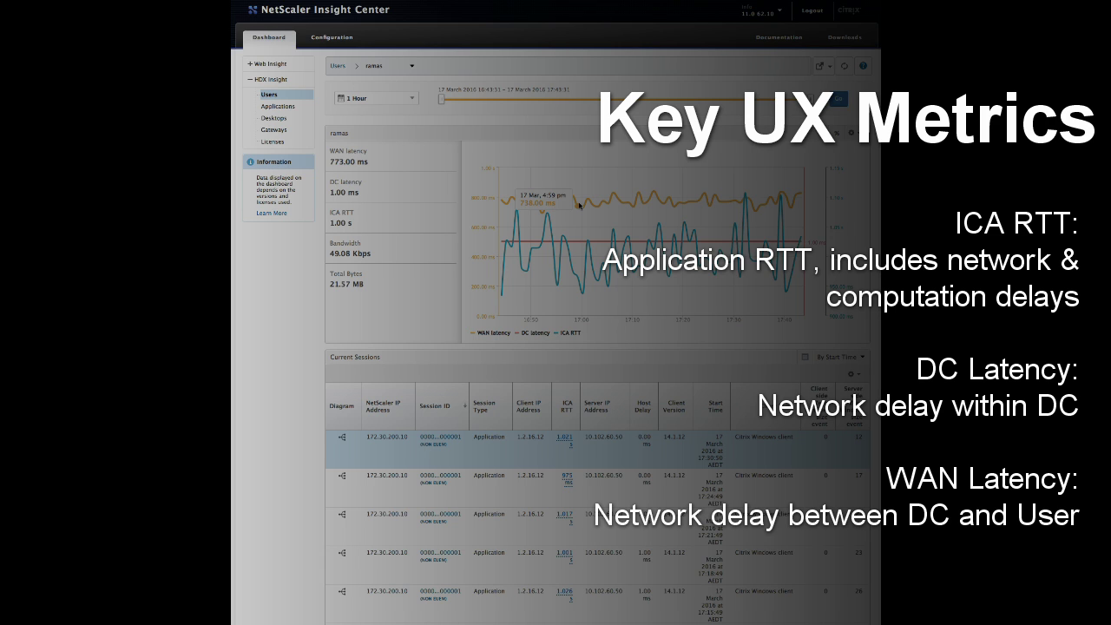
Chart Bandwidth instead of DC latency on ramas's graph, keeping WAN latency and ICA RTT
{"action": "left_click", "coordinate": [854, 133]}
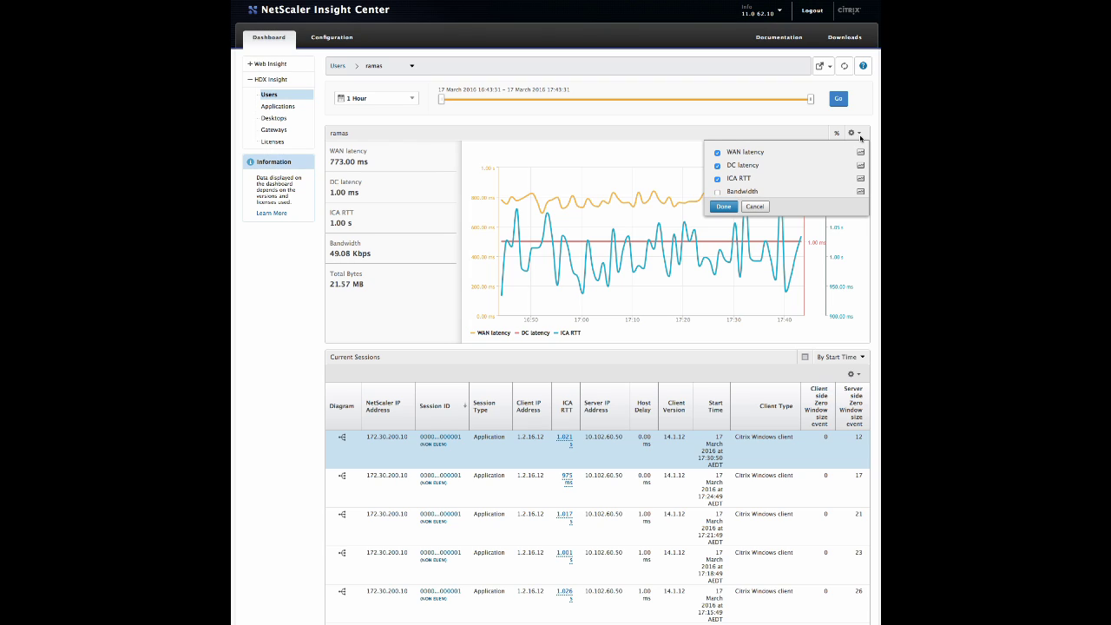
{"action": "scroll", "coordinate": [767, 188], "scroll_direction": "down", "scroll_amount": 1}
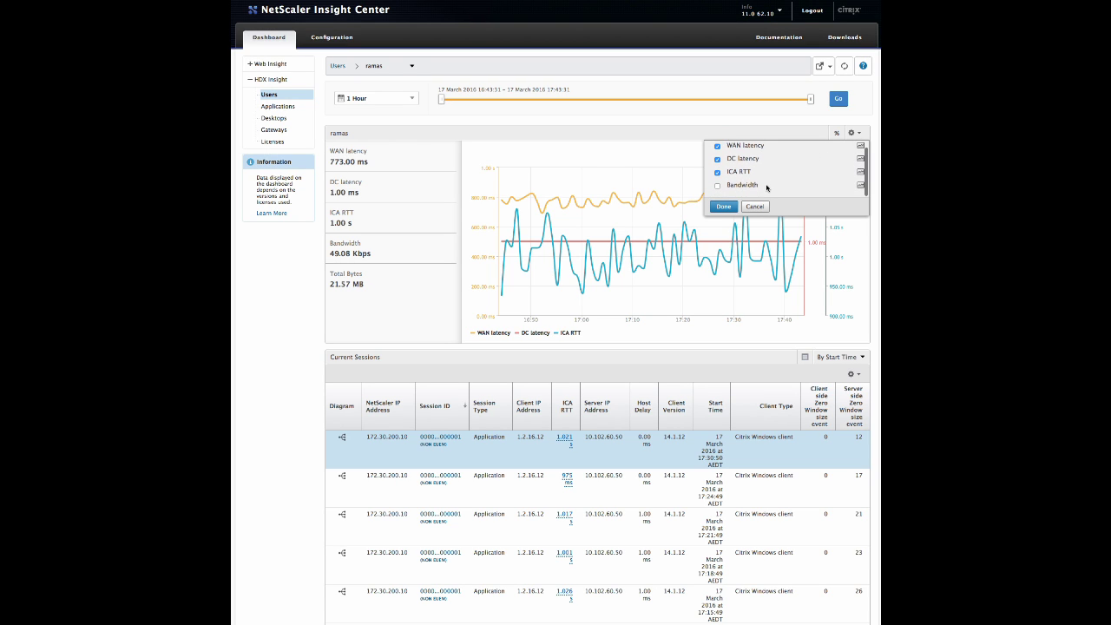
{"action": "left_click", "coordinate": [717, 186]}
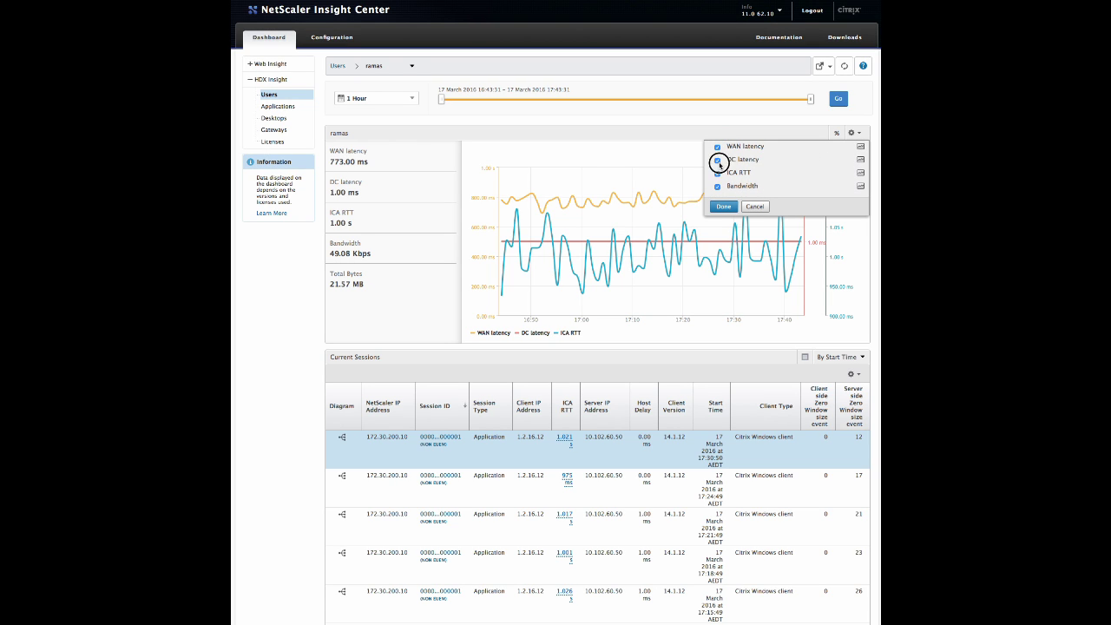
{"action": "left_click", "coordinate": [716, 160]}
{"action": "left_click", "coordinate": [726, 206]}
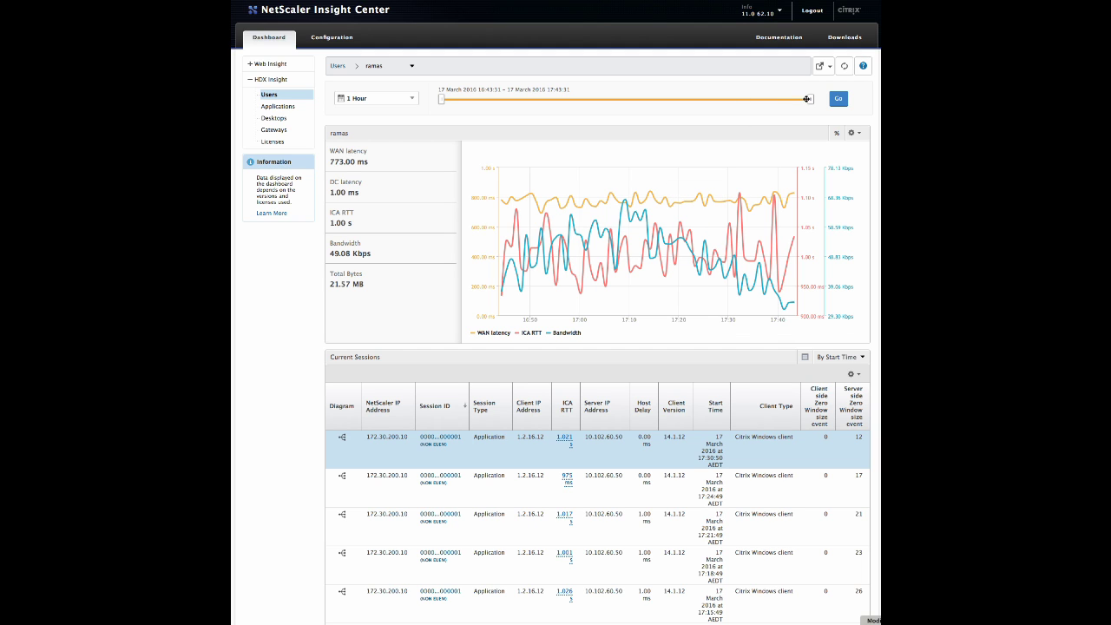
Narrow the time range to about 17:06–17:12 and scroll down the dashboard
{"action": "left_click_drag", "start_coordinate": [810, 99], "coordinate": [631, 100]}
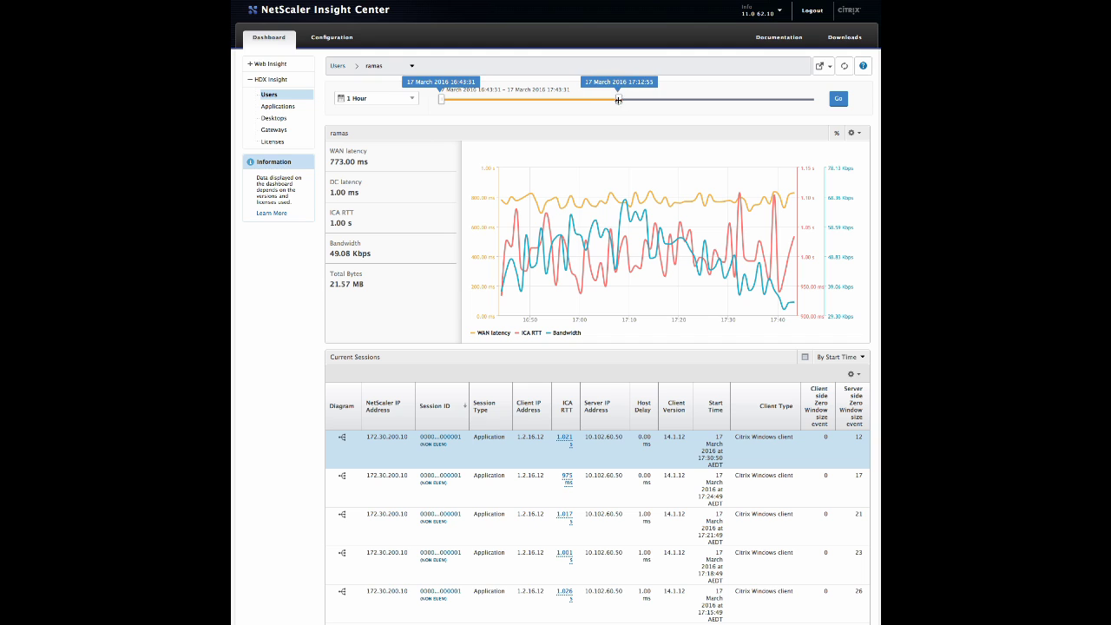
{"action": "left_click_drag", "start_coordinate": [631, 100], "coordinate": [618, 100]}
{"action": "left_click_drag", "start_coordinate": [443, 100], "coordinate": [584, 102]}
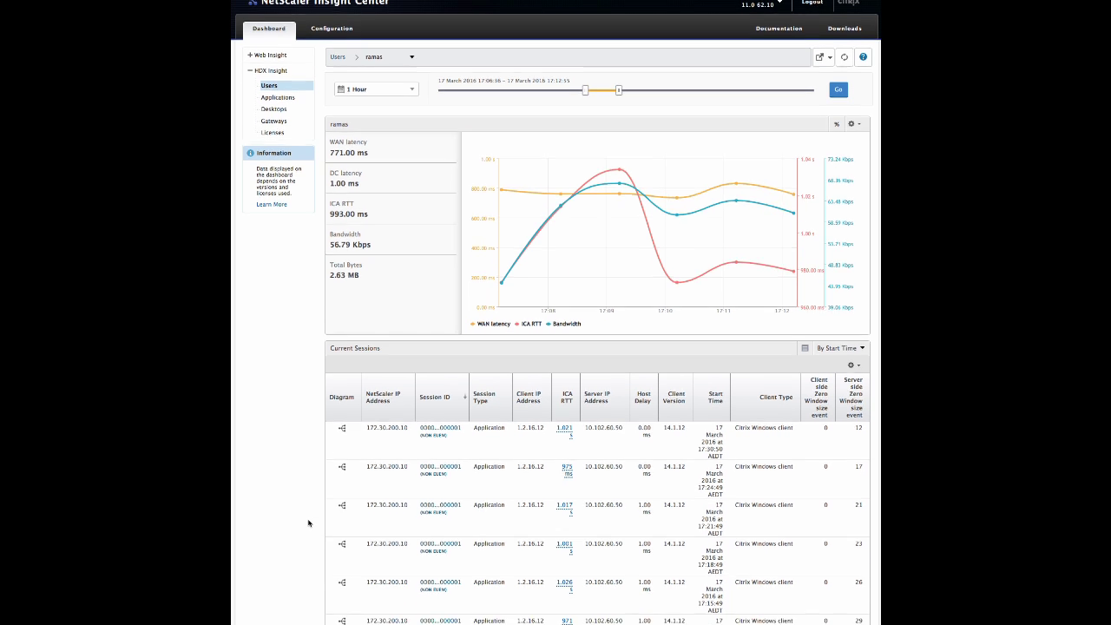
{"action": "scroll", "coordinate": [306, 508], "scroll_direction": "down", "scroll_amount": 5}
{"action": "scroll", "coordinate": [308, 523], "scroll_direction": "down", "scroll_amount": 5}
{"action": "scroll", "coordinate": [308, 522], "scroll_direction": "down", "scroll_amount": 2}
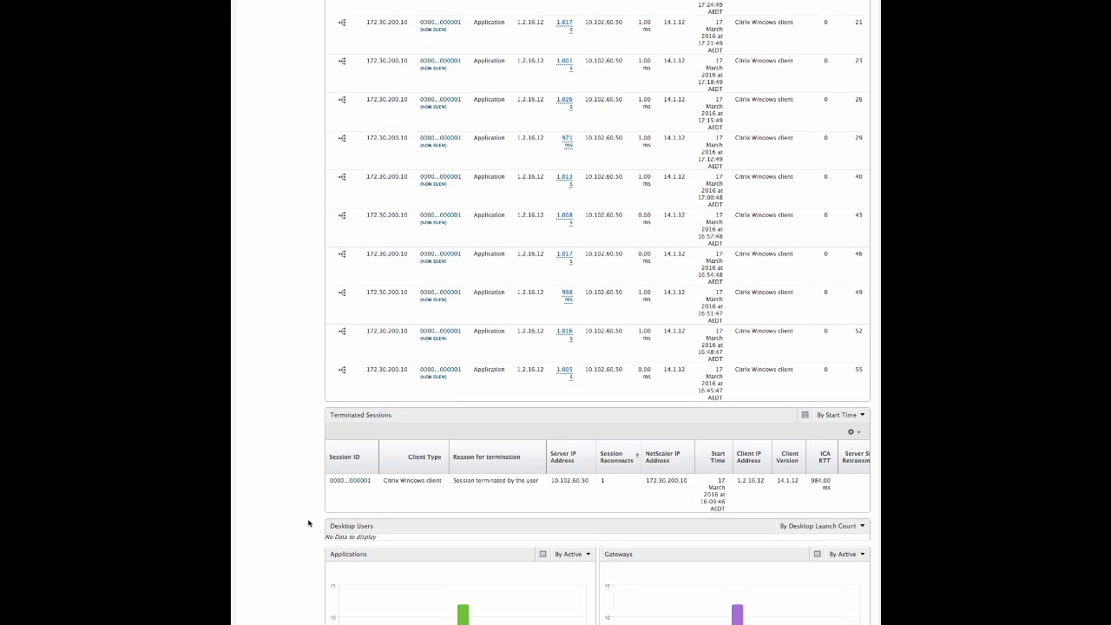
{"action": "scroll", "coordinate": [308, 522], "scroll_direction": "down", "scroll_amount": 4}
Review application launch counts and durations on the Applications dashboard, then switch to Desktops
{"action": "scroll", "coordinate": [308, 523], "scroll_direction": "up", "scroll_amount": 15}
{"action": "left_click", "coordinate": [279, 105]}
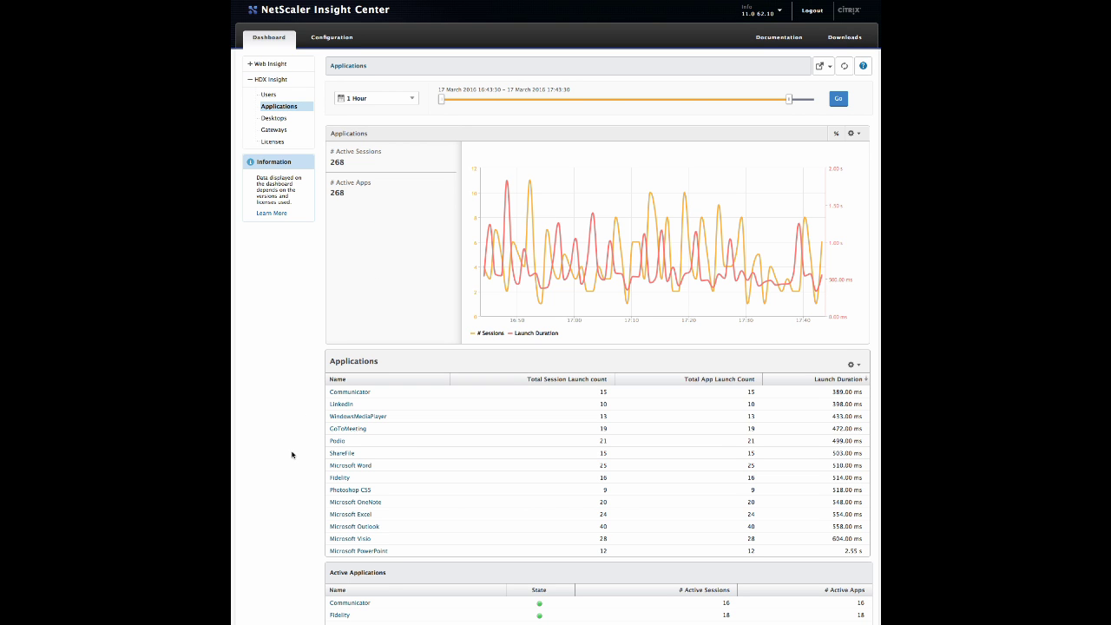
{"action": "scroll", "coordinate": [291, 453], "scroll_direction": "down", "scroll_amount": 2}
{"action": "scroll", "coordinate": [291, 454], "scroll_direction": "down", "scroll_amount": 1}
{"action": "scroll", "coordinate": [292, 454], "scroll_direction": "down", "scroll_amount": 2}
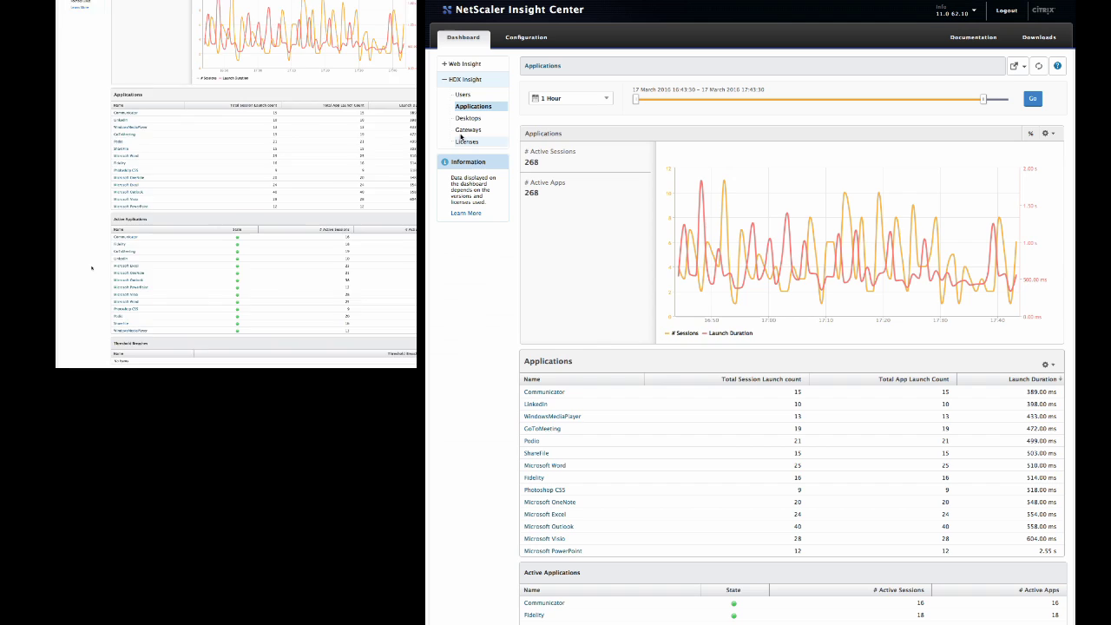
{"action": "left_click", "coordinate": [472, 119]}
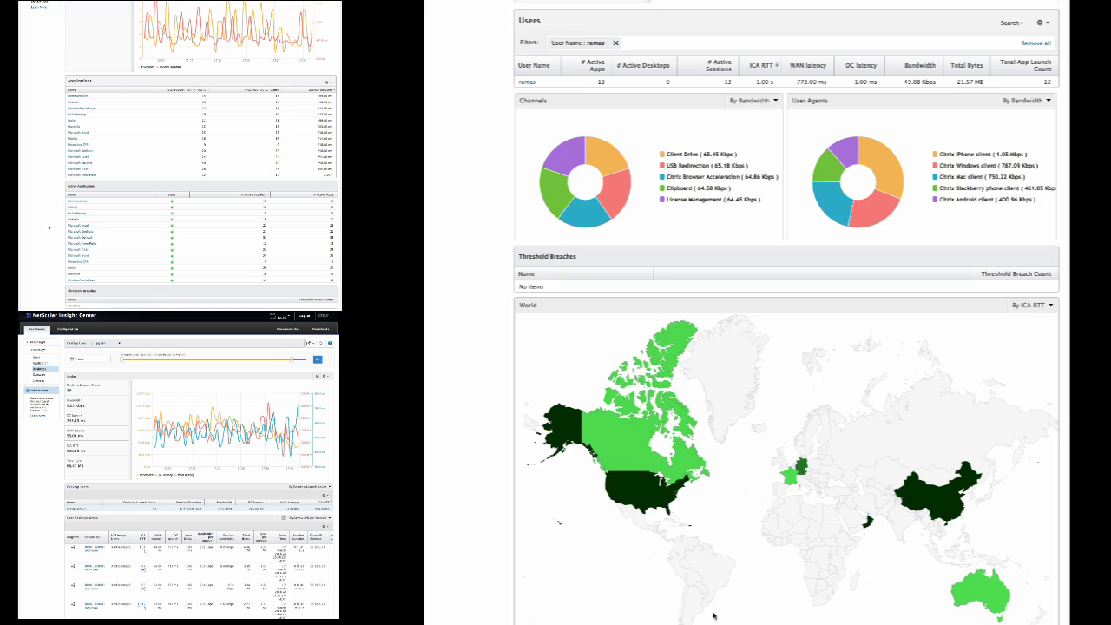
Scroll down the Desktops dashboard to the per-country latency world map
{"action": "scroll", "coordinate": [713, 616], "scroll_direction": "down", "scroll_amount": 2}
{"action": "scroll", "coordinate": [713, 616], "scroll_direction": "down", "scroll_amount": 1}
{"action": "scroll", "coordinate": [713, 616], "scroll_direction": "down", "scroll_amount": 2}
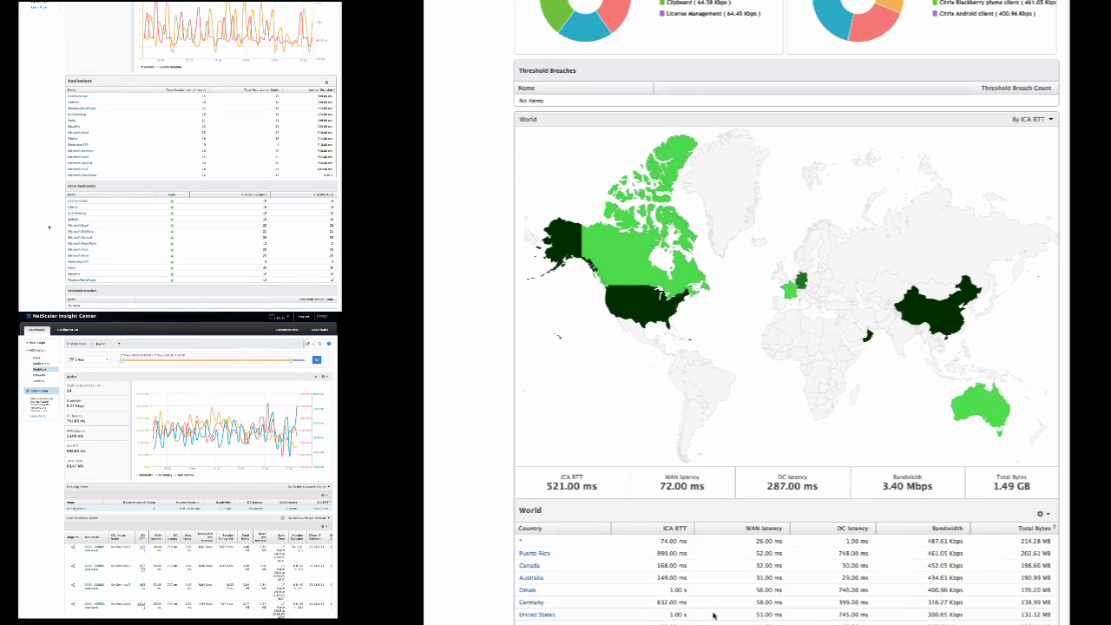
{"action": "scroll", "coordinate": [713, 616], "scroll_direction": "down", "scroll_amount": 1}
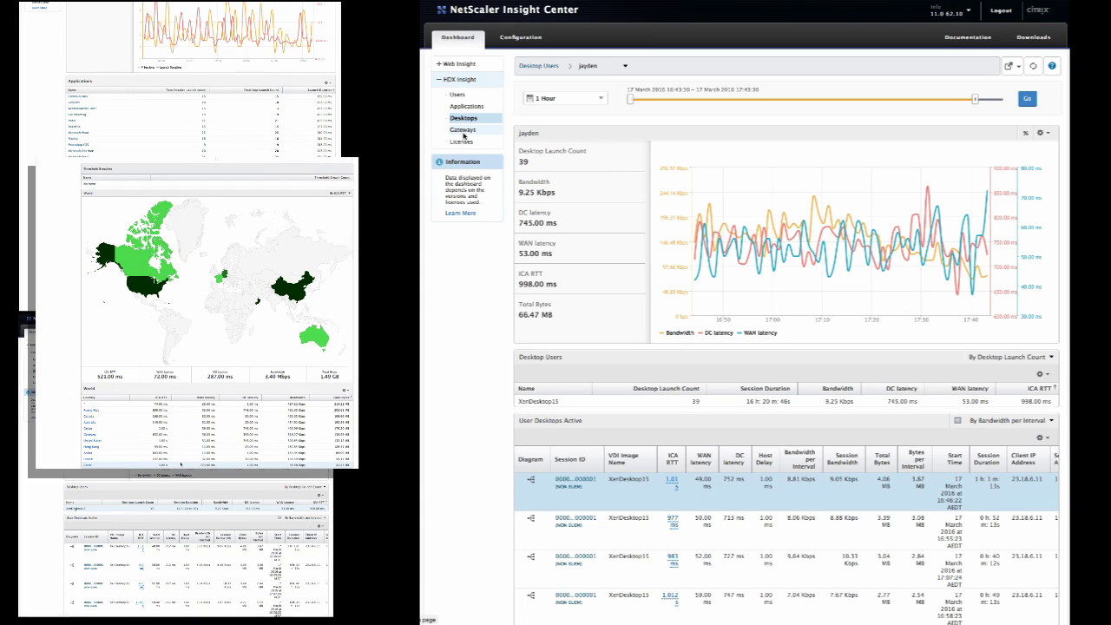
Drill into gateway ns1 from the Gateways dashboard and scroll to its world map
{"action": "left_click", "coordinate": [463, 132]}
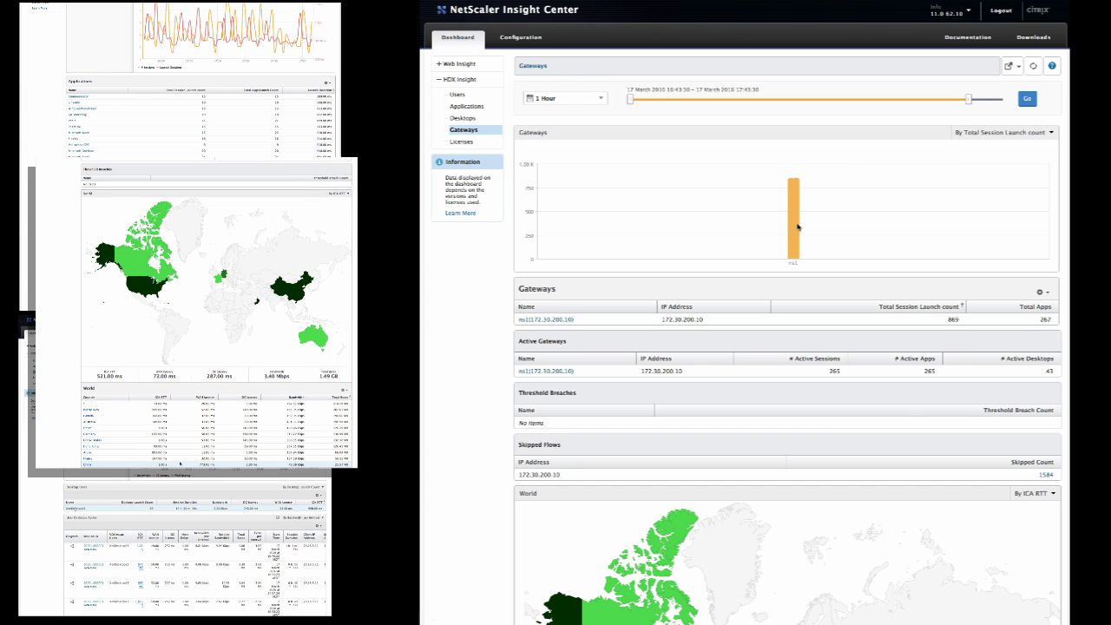
{"action": "left_click", "coordinate": [795, 225]}
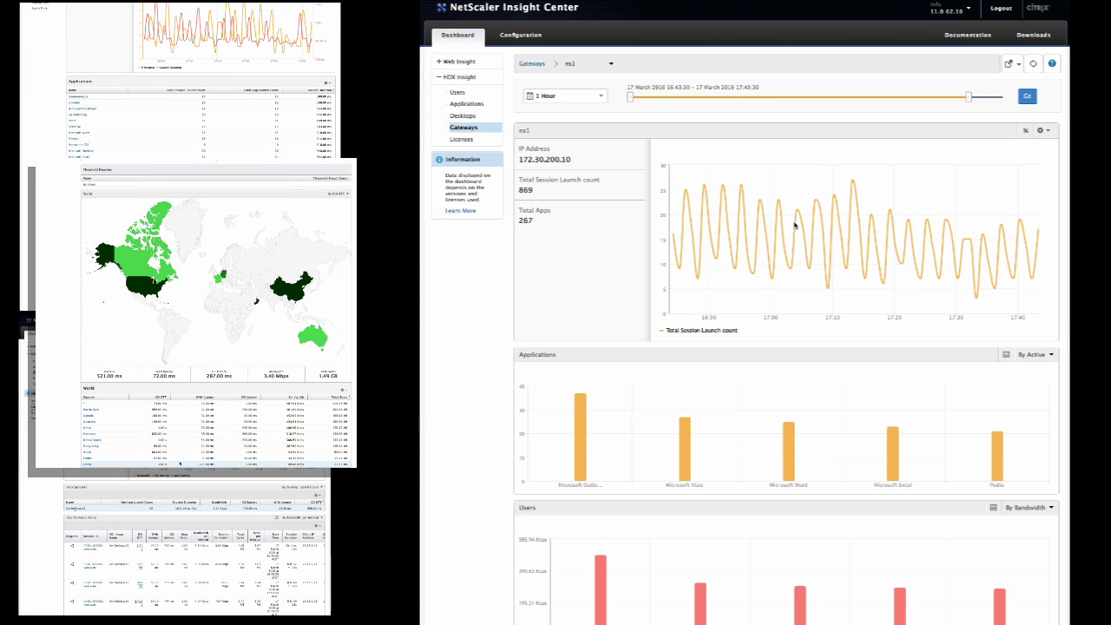
{"action": "scroll", "coordinate": [553, 372], "scroll_direction": "down", "scroll_amount": 1}
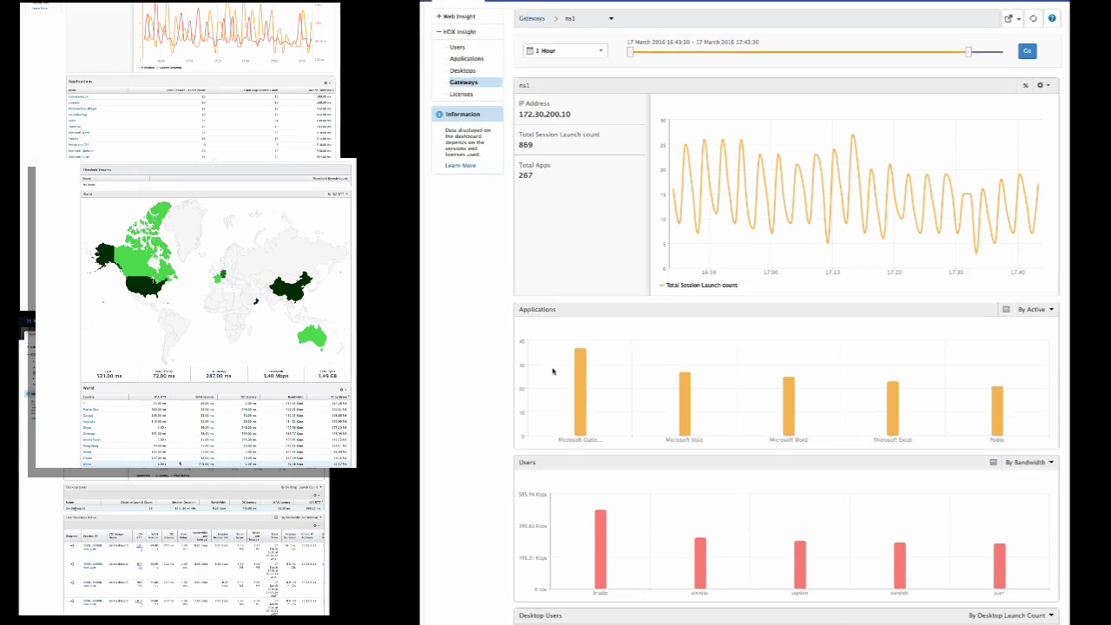
{"action": "scroll", "coordinate": [553, 371], "scroll_direction": "down", "scroll_amount": 1}
{"action": "scroll", "coordinate": [553, 371], "scroll_direction": "down", "scroll_amount": 2}
{"action": "scroll", "coordinate": [553, 372], "scroll_direction": "down", "scroll_amount": 1}
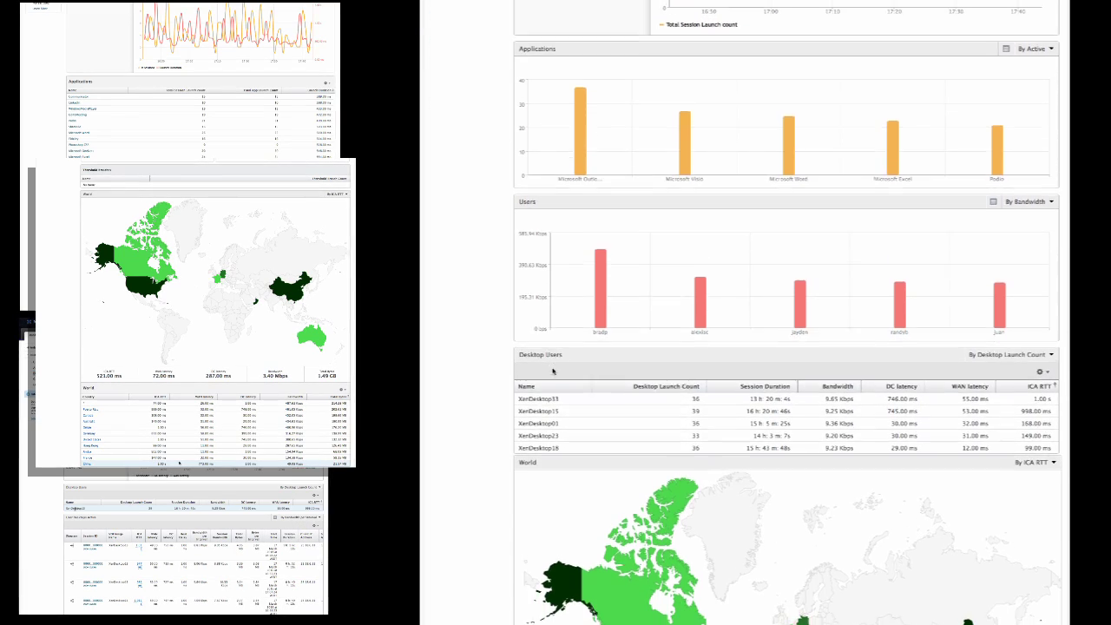
{"action": "scroll", "coordinate": [553, 372], "scroll_direction": "down", "scroll_amount": 1}
{"action": "scroll", "coordinate": [553, 371], "scroll_direction": "down", "scroll_amount": 1}
{"action": "scroll", "coordinate": [553, 371], "scroll_direction": "down", "scroll_amount": 4}
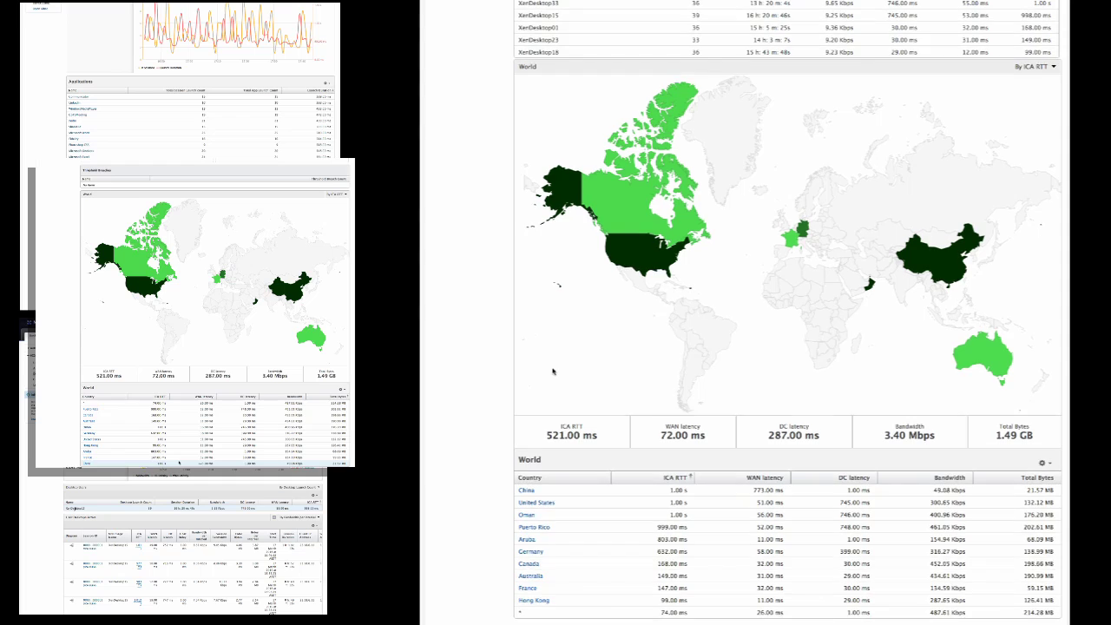